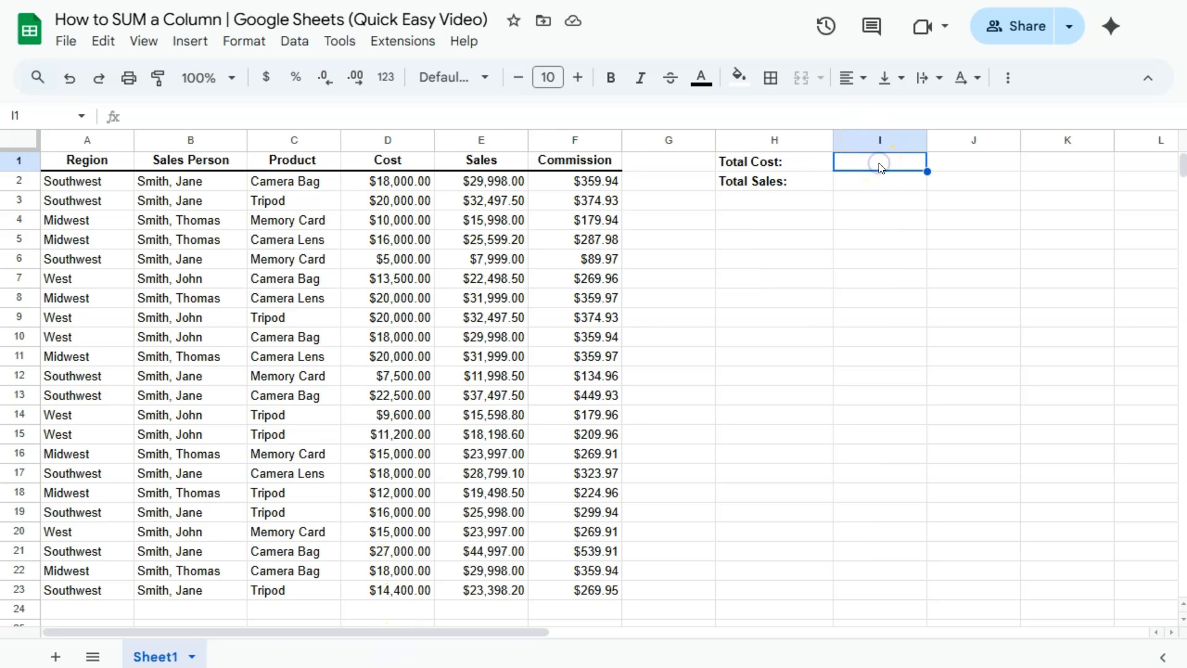
# Enter the formula =SUM(18000,20000,10000) in cell I1 beside Total Cost
pyautogui.write('=')
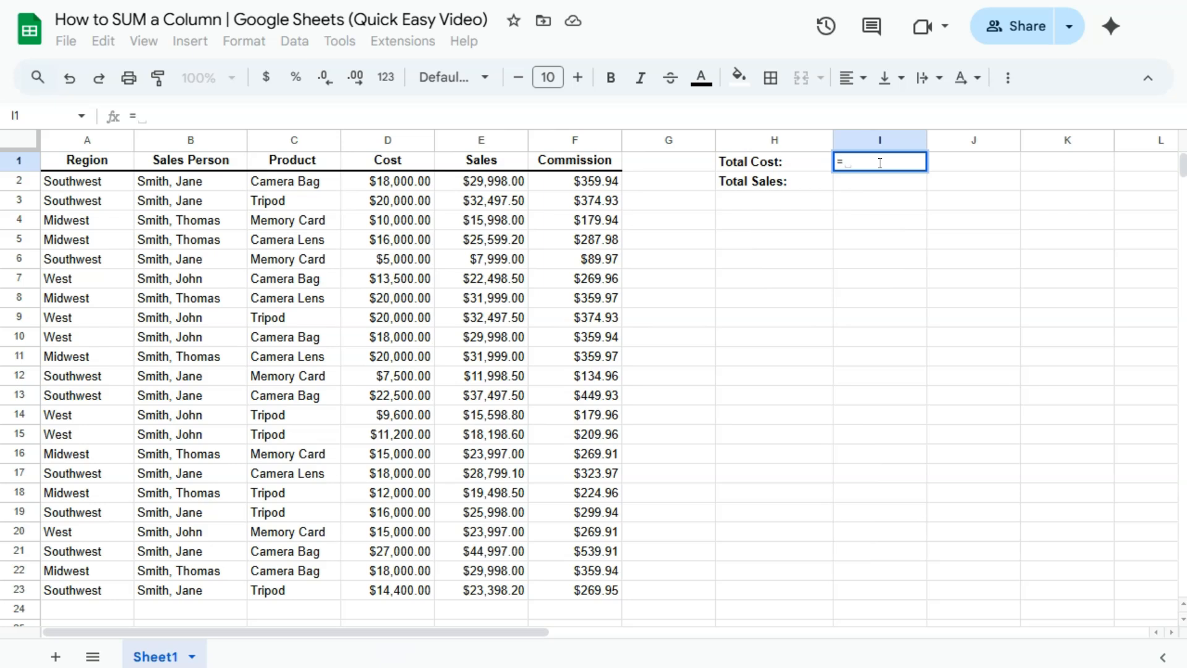
pyautogui.write('SUM')
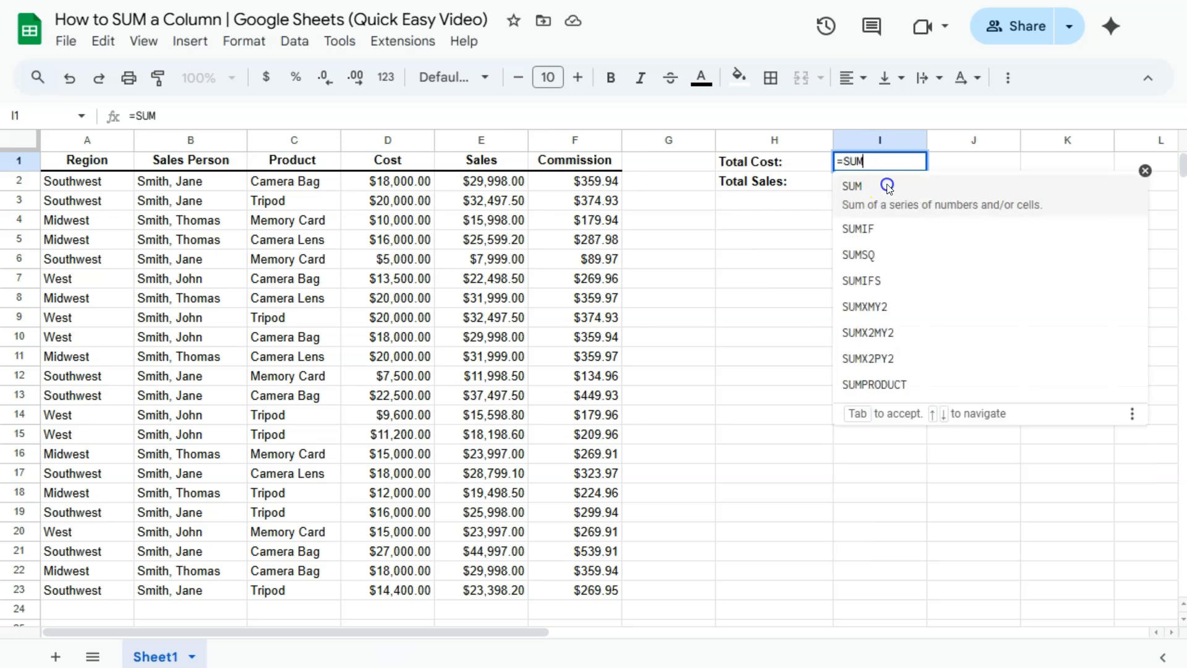
pyautogui.write('(')
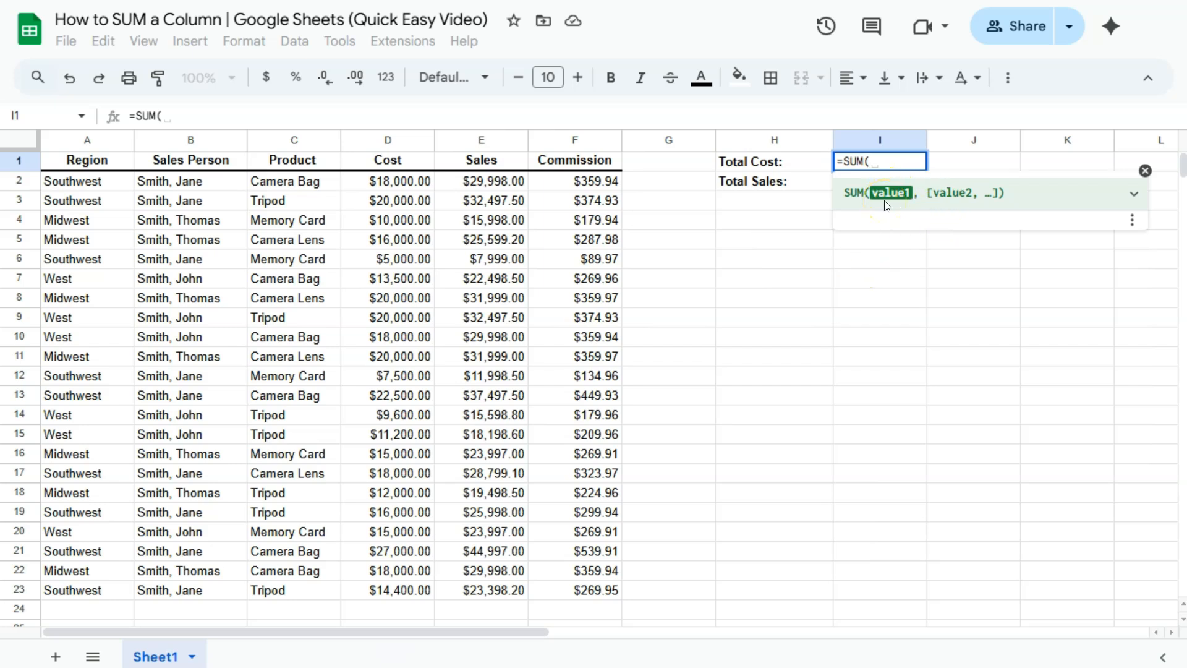
pyautogui.write('18000')
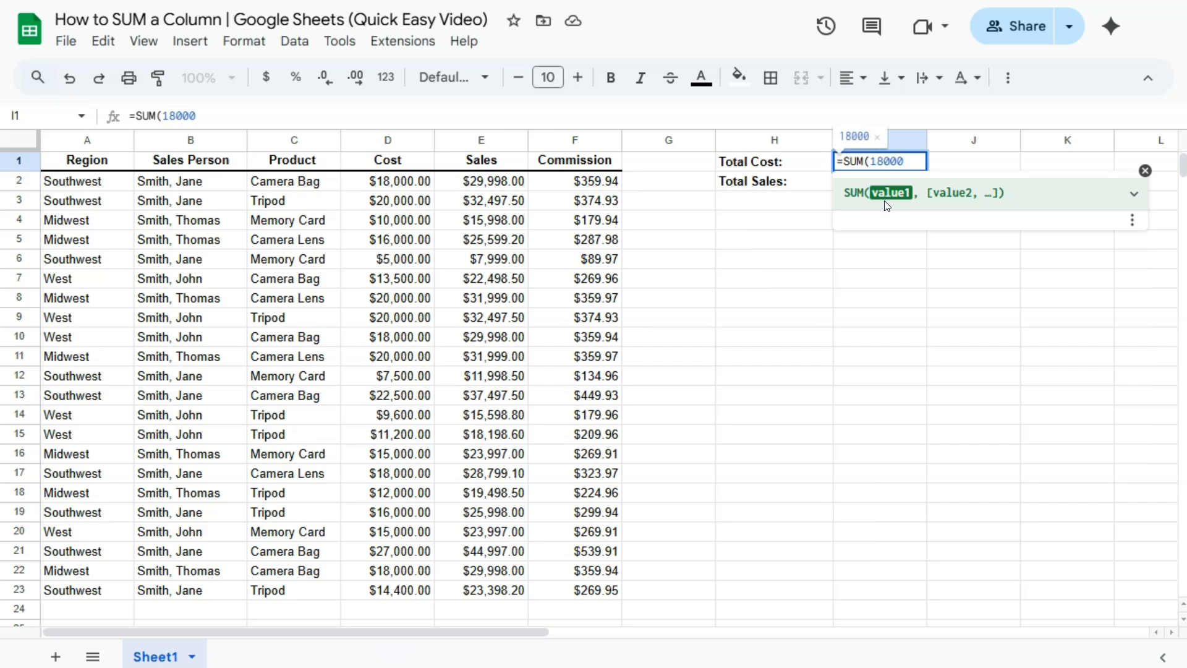
pyautogui.write(',20000')
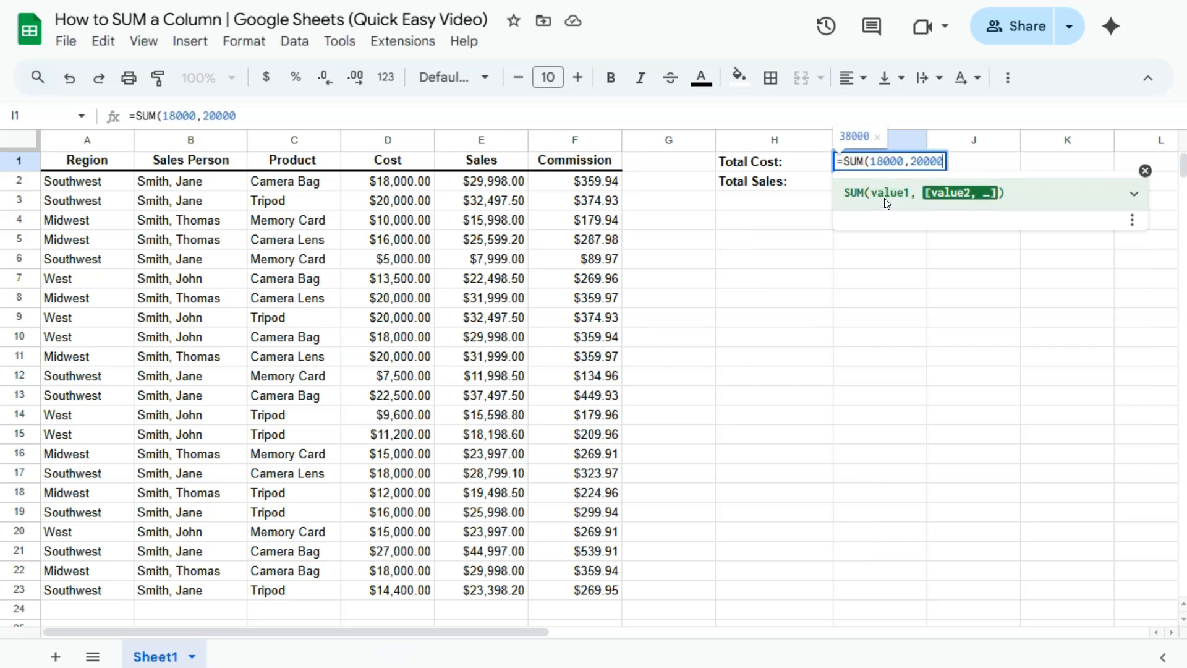
pyautogui.write(',10000')
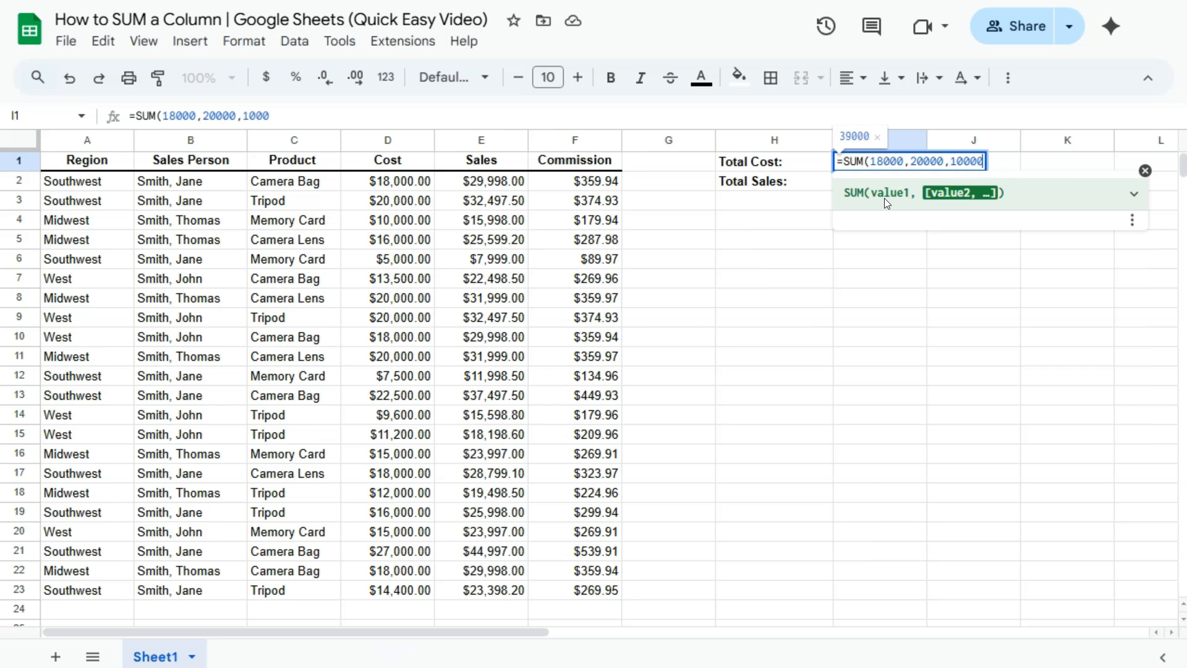
pyautogui.press('Return')
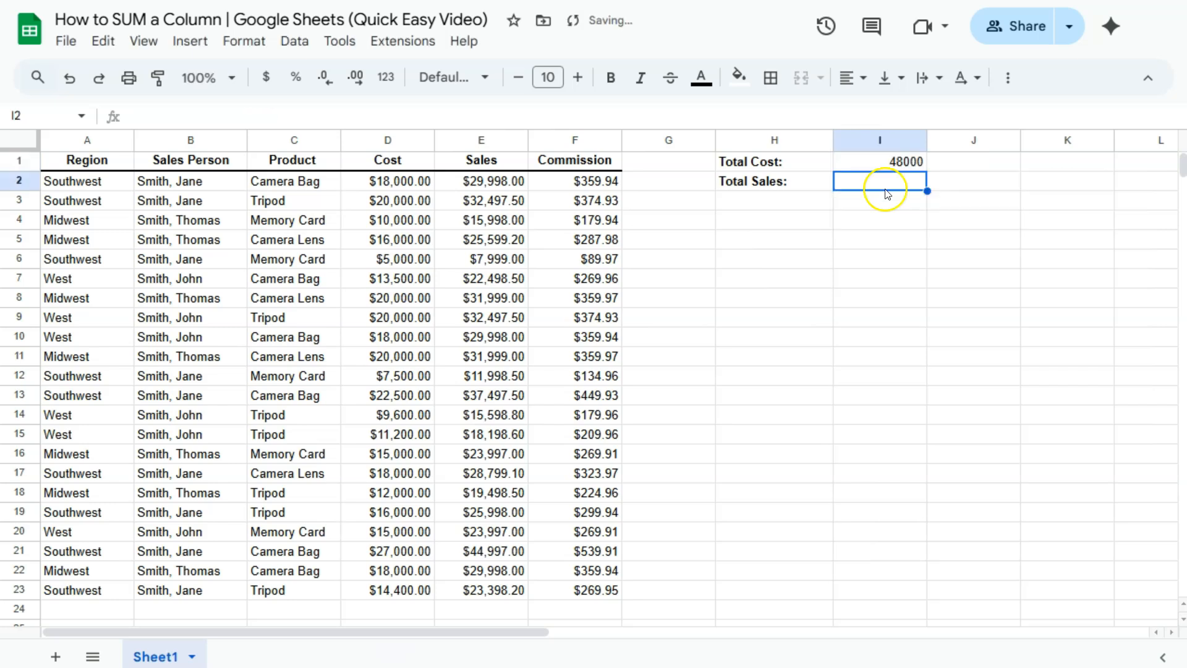
# Replace the typed amounts in the Total Cost formula in I1 with the cell range D2:D23
pyautogui.click(886, 163)
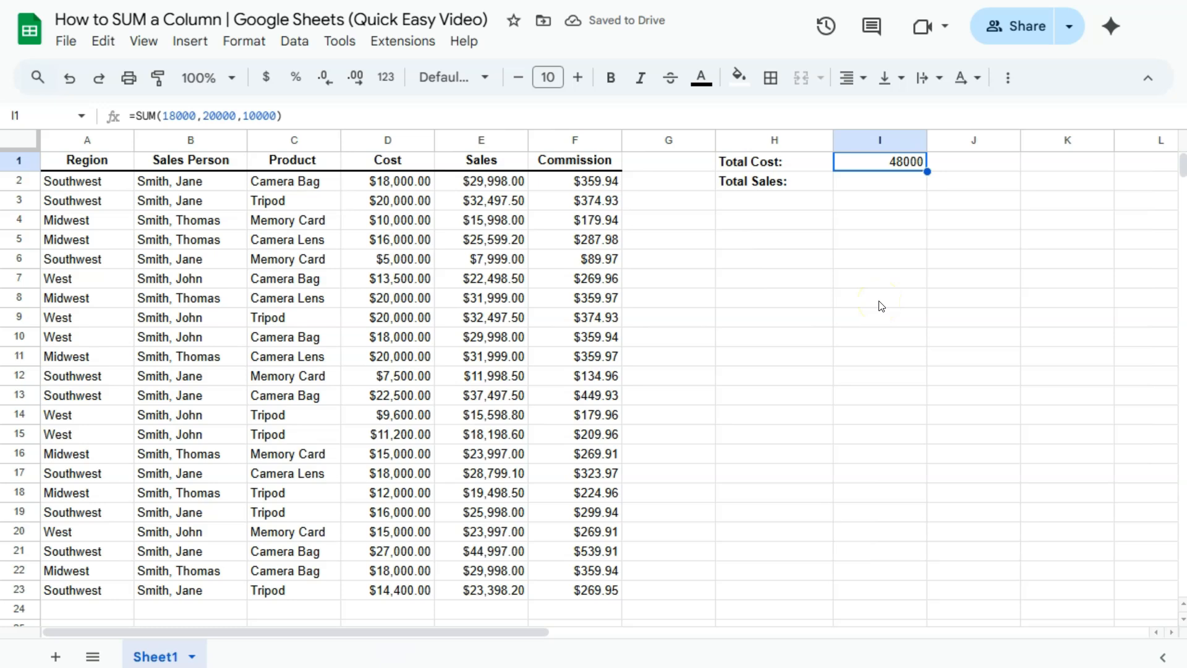
pyautogui.doubleClick(909, 162)
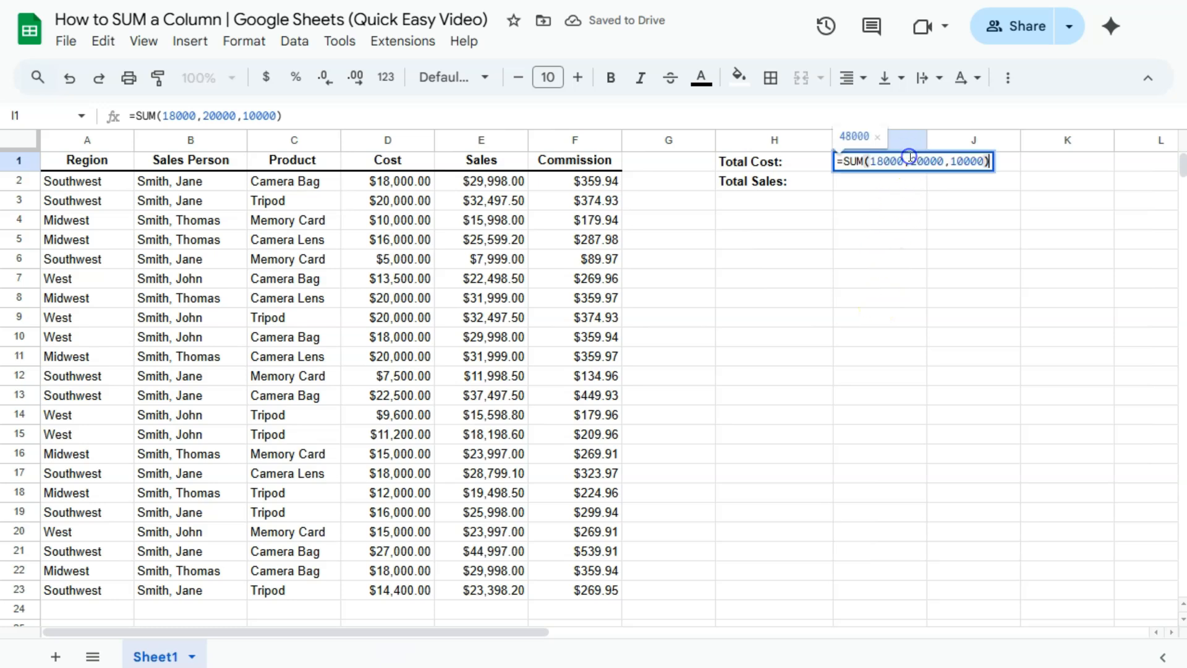
pyautogui.click(986, 161)
pyautogui.moveTo(986, 161); pyautogui.dragTo(868, 160)
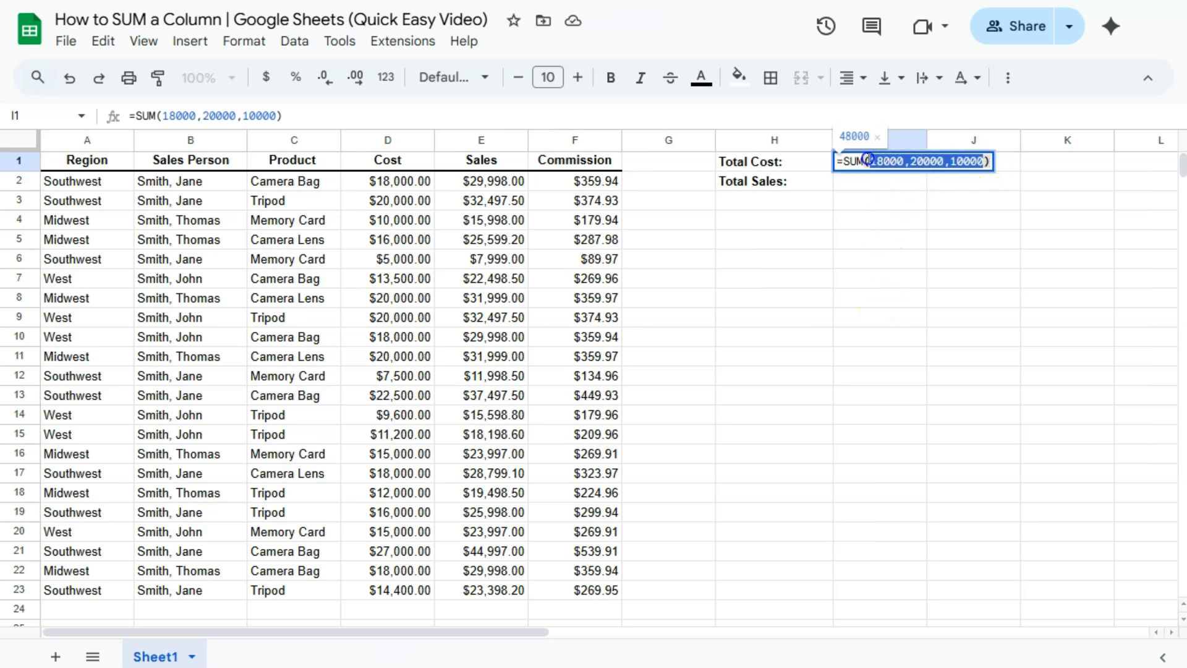
pyautogui.press('BackSpace')
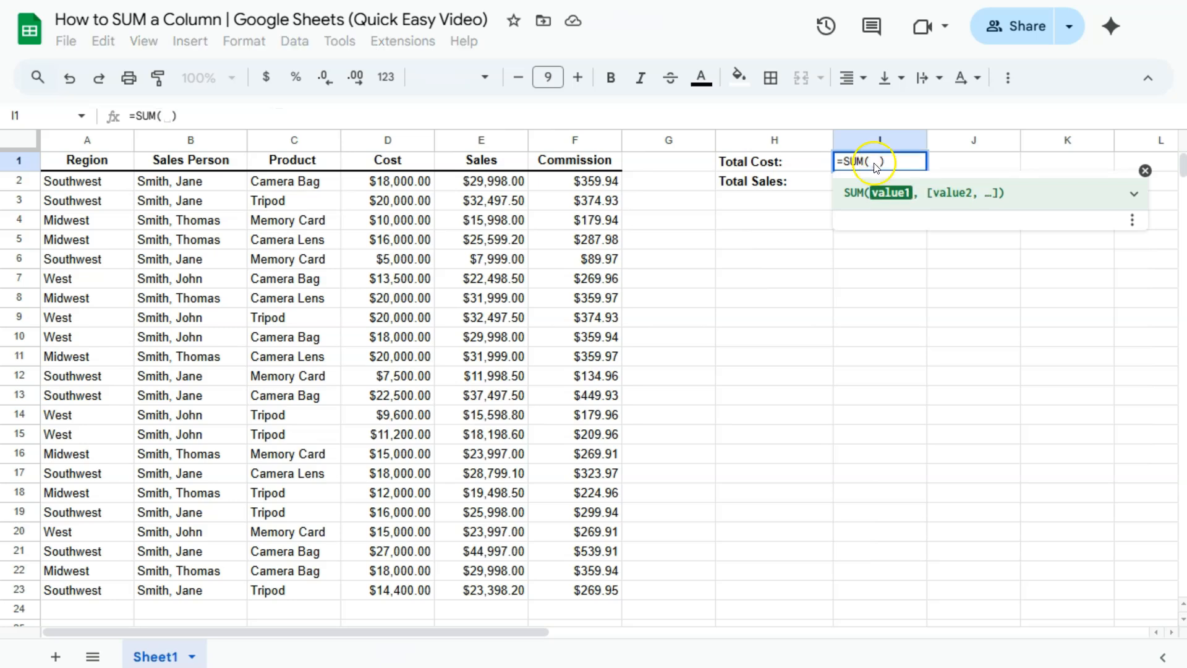
pyautogui.moveTo(389, 181); pyautogui.dragTo(394, 595)
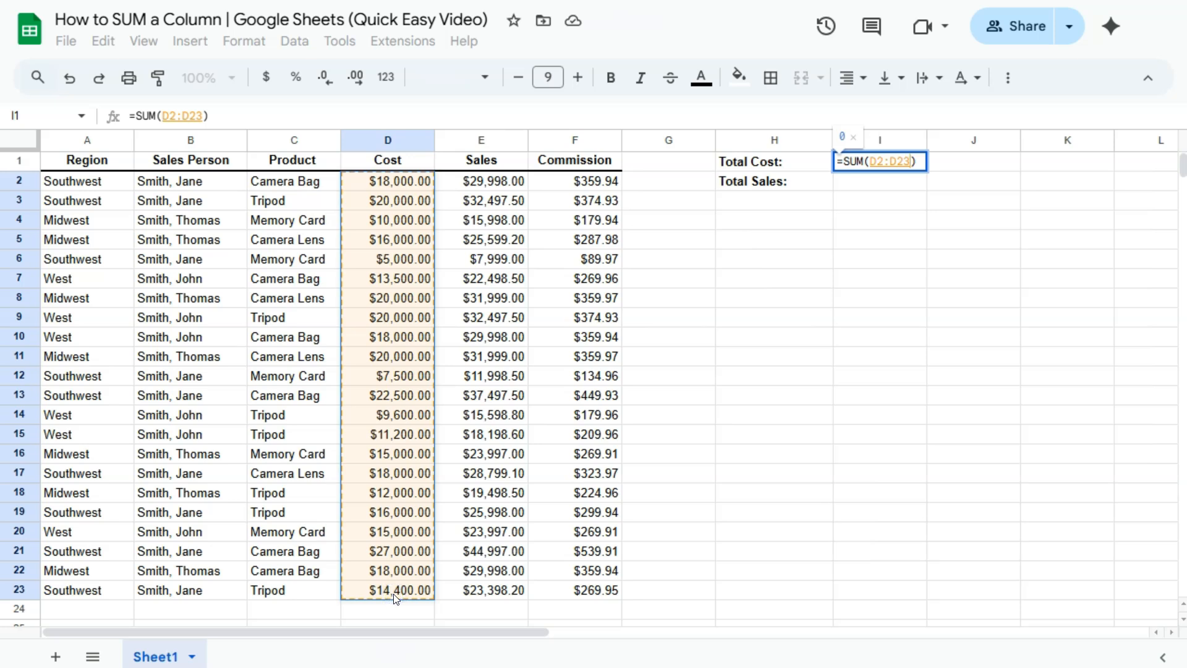
pyautogui.click(849, 137)
pyautogui.click(848, 143)
pyautogui.press('Return')
pyautogui.click(862, 166)
# Apply the Number format to the Cost values in D2:D23 and check the total in I1
pyautogui.moveTo(392, 183); pyautogui.dragTo(383, 586)
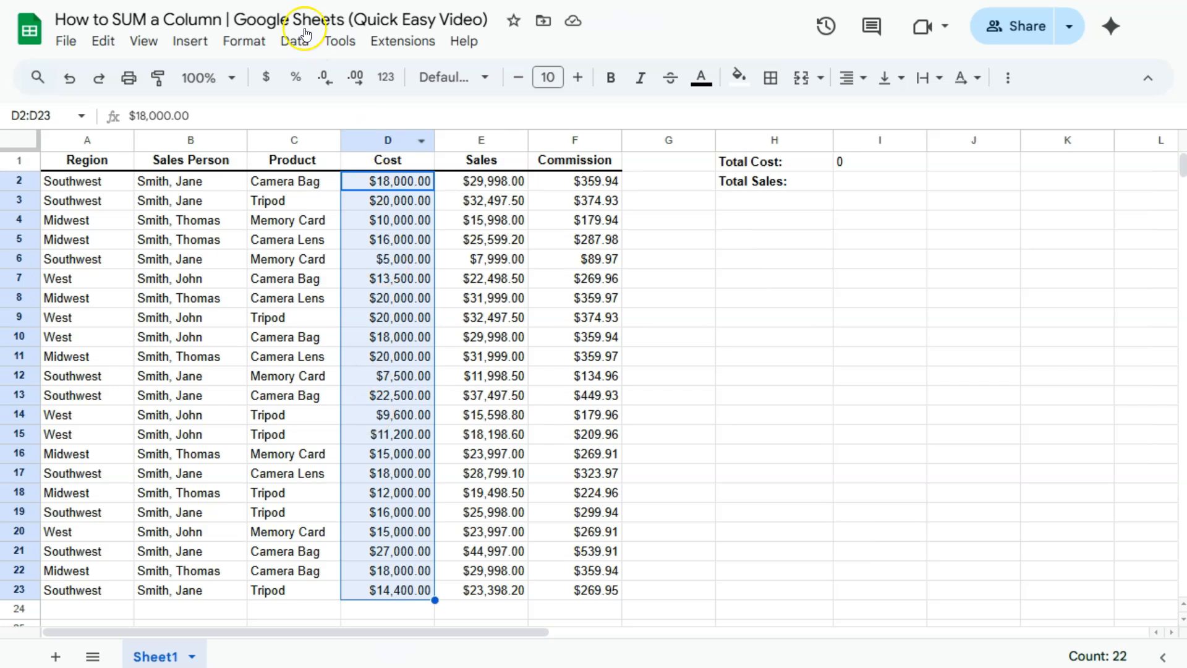
pyautogui.click(245, 42)
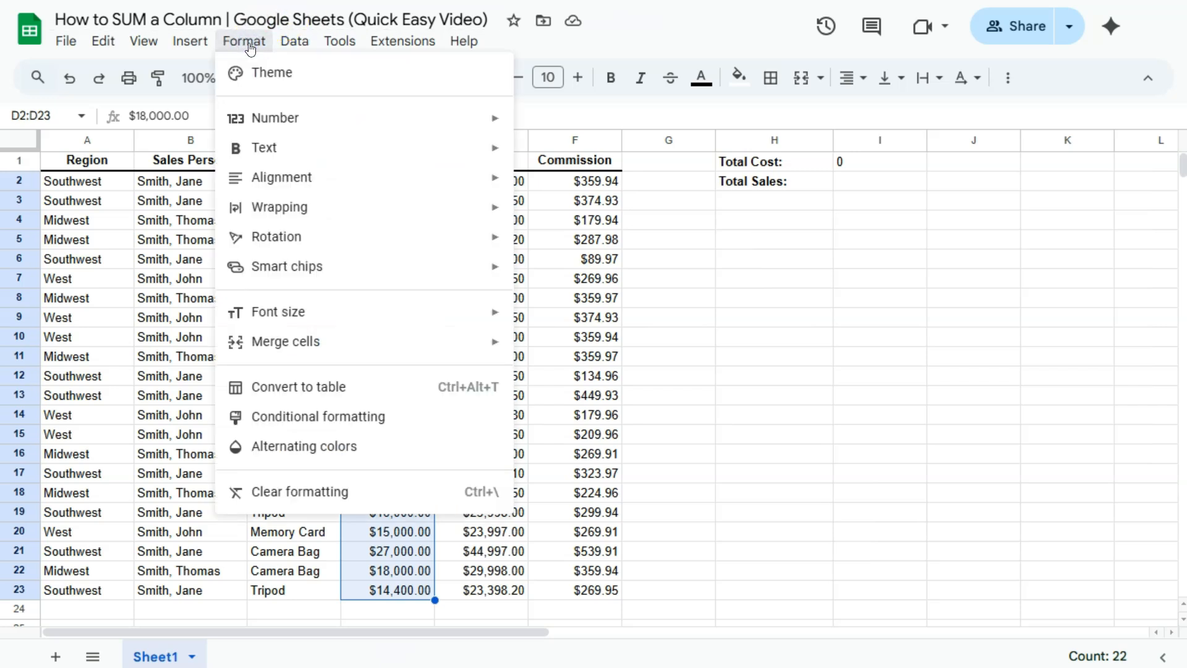
pyautogui.moveTo(331, 127)
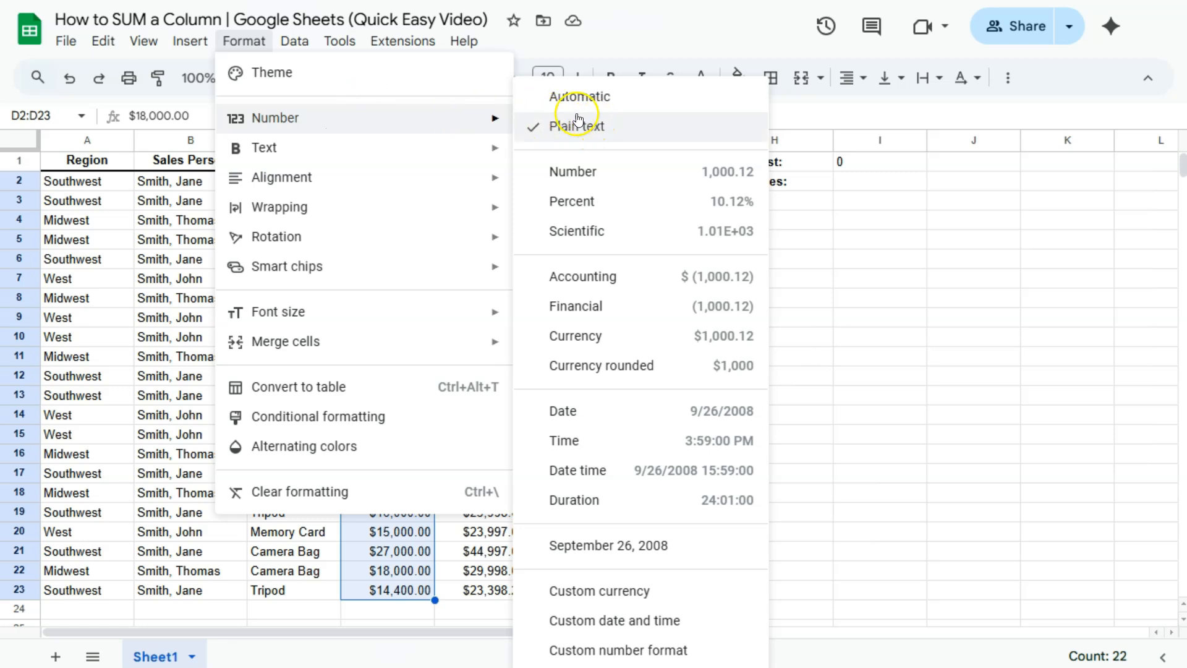
pyautogui.click(582, 174)
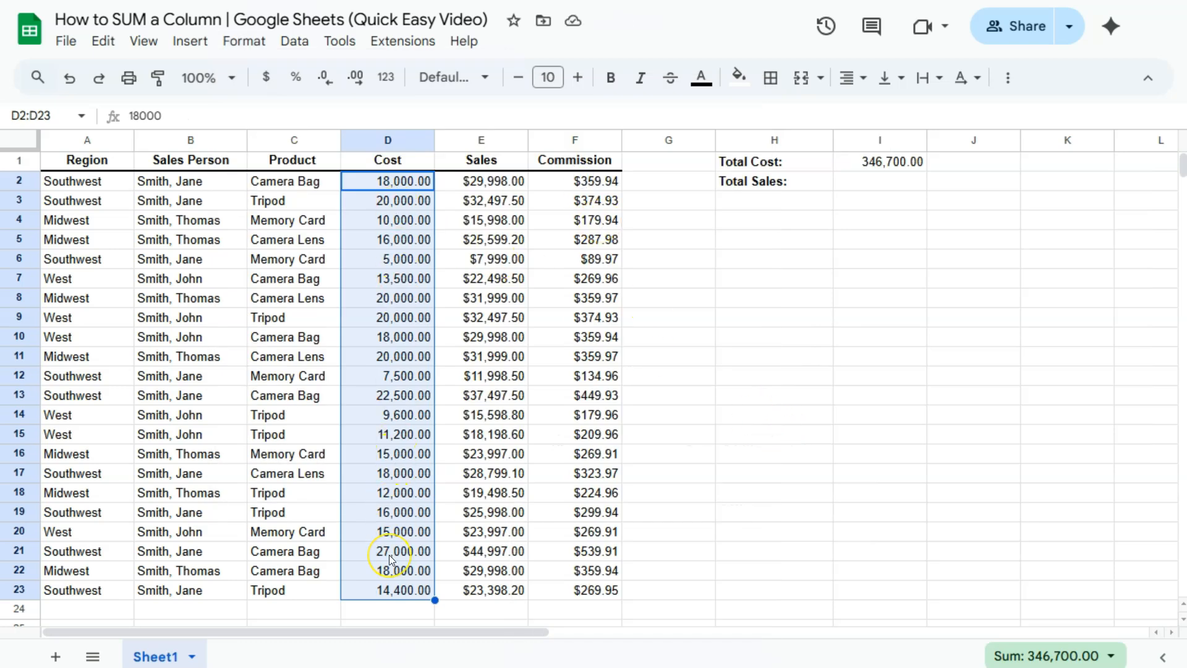
pyautogui.click(882, 164)
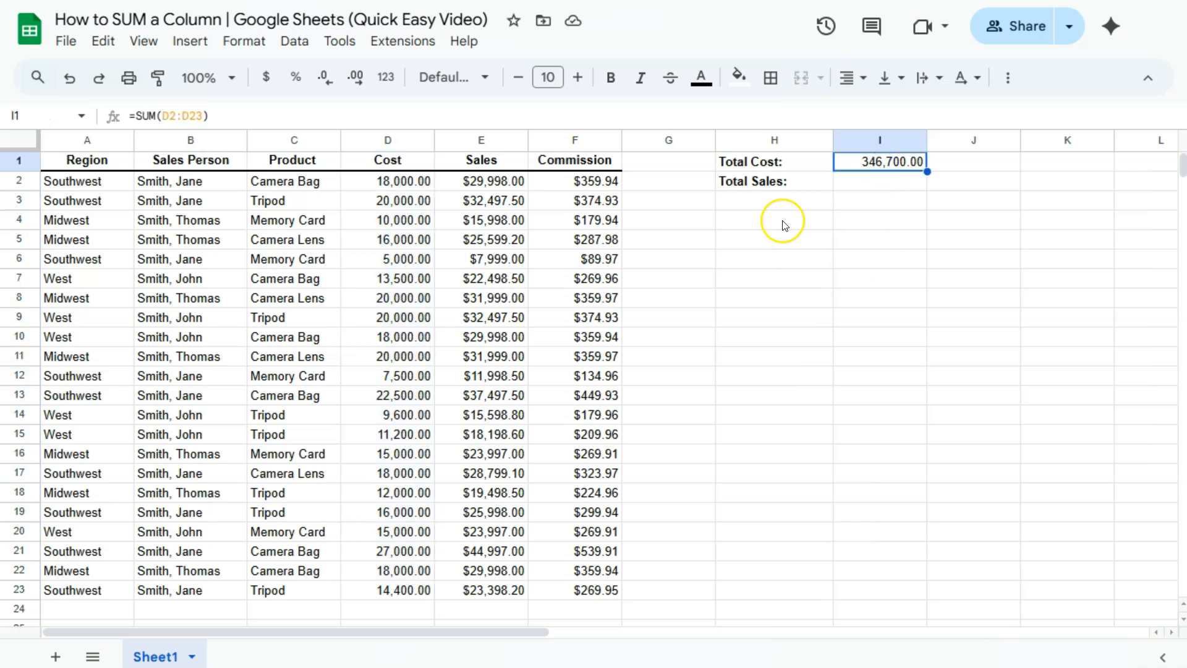
# Format the Cost values in D2:D23 as currency and check the total in I1
pyautogui.moveTo(388, 180); pyautogui.dragTo(387, 586)
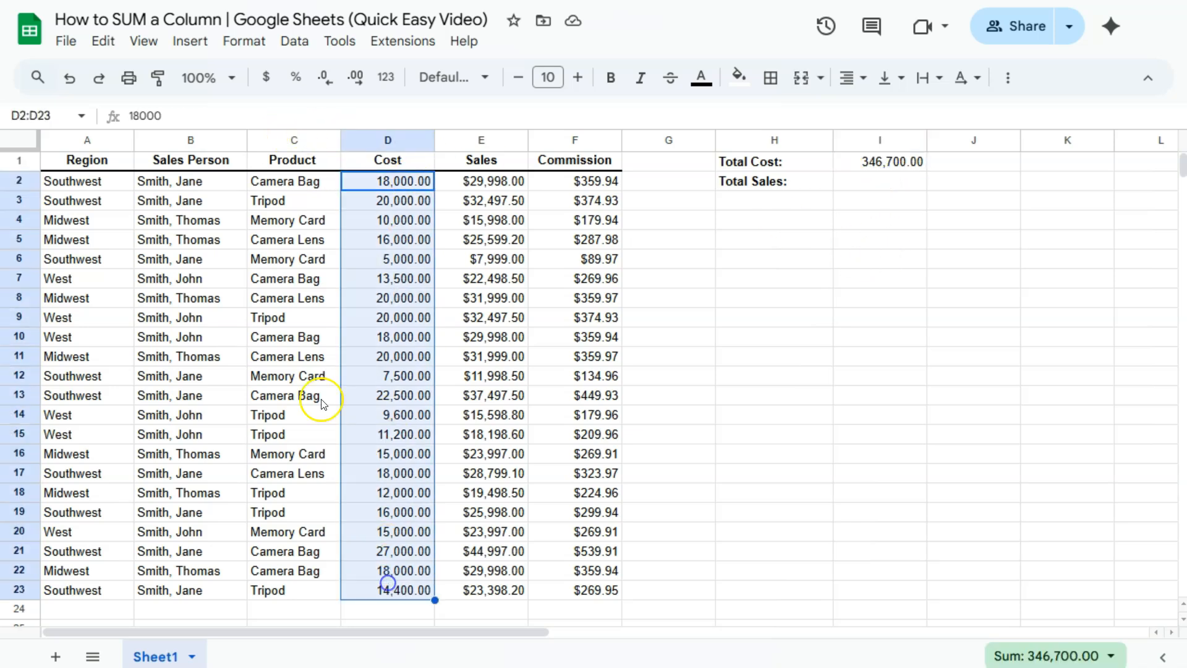
pyautogui.click(259, 79)
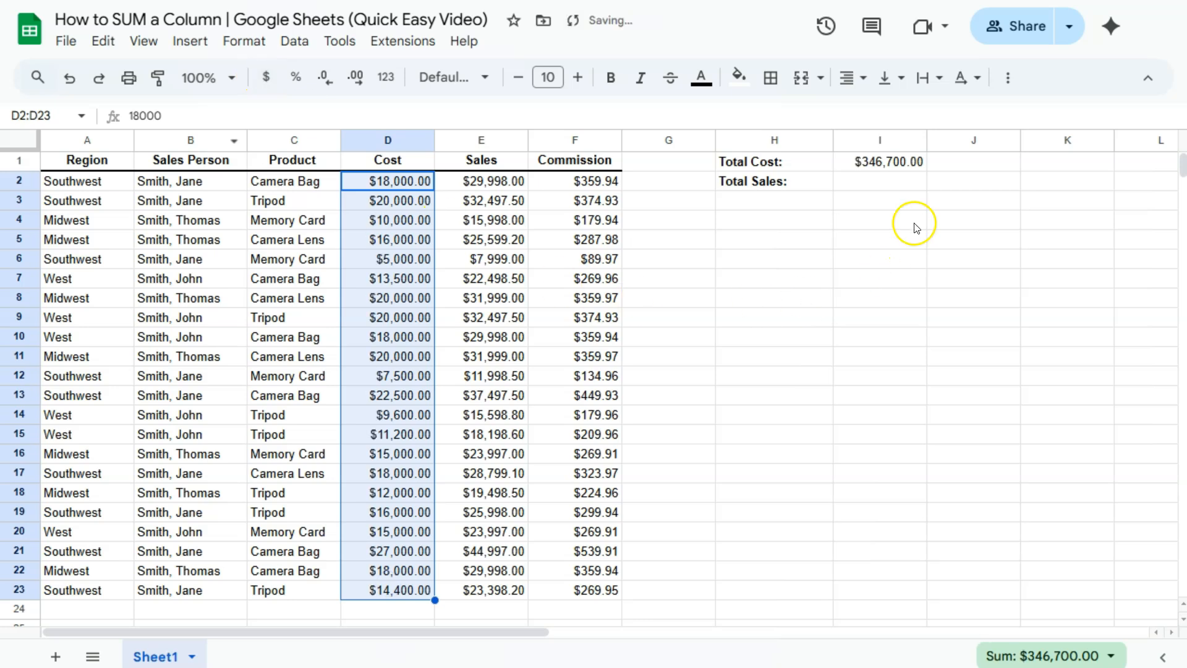
pyautogui.click(892, 164)
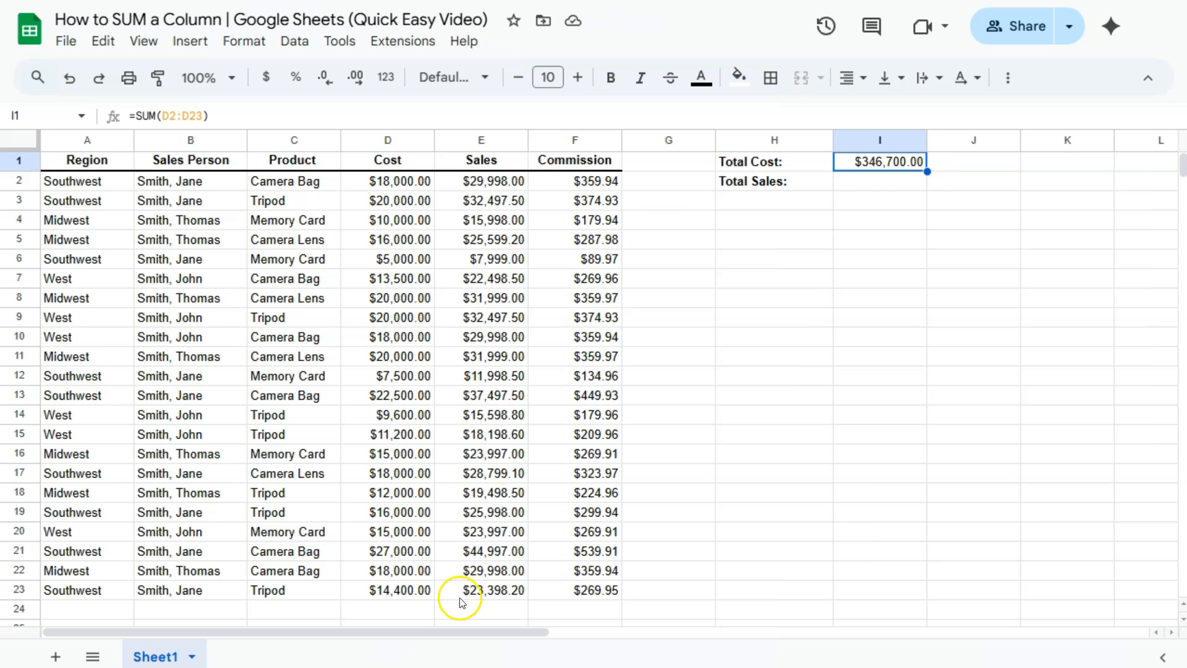
# Test the Total Cost formula by adding 15000 in D24 below the Cost data, and clear that test value
pyautogui.click(398, 611)
pyautogui.write('15000')
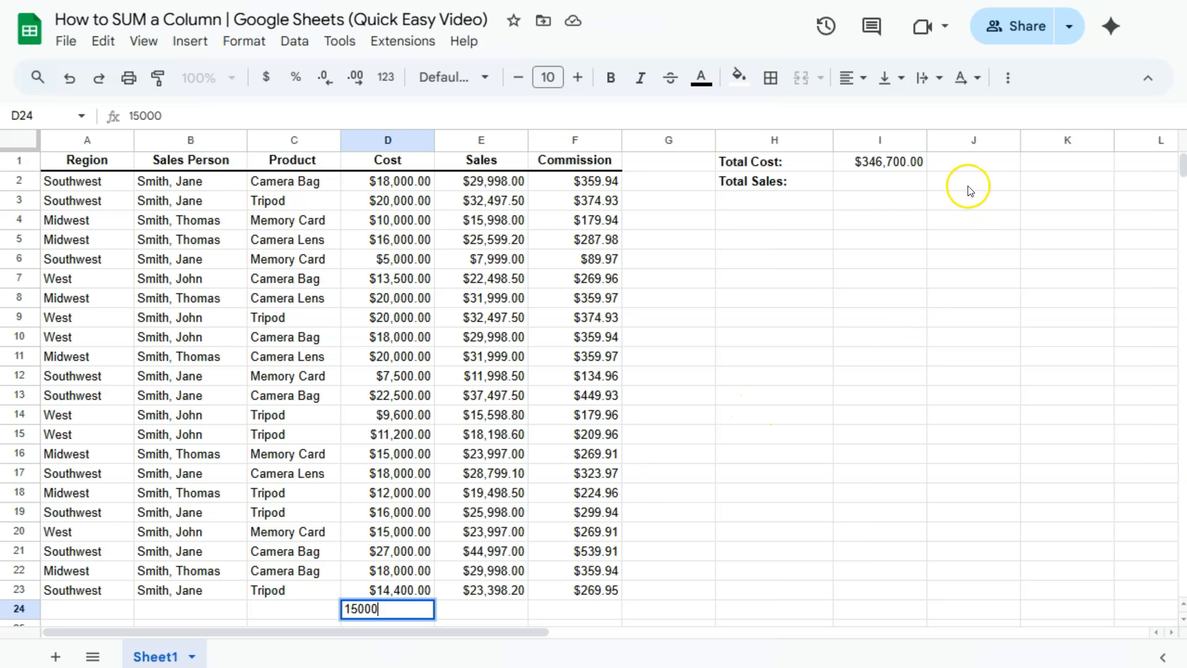
pyautogui.click(965, 161)
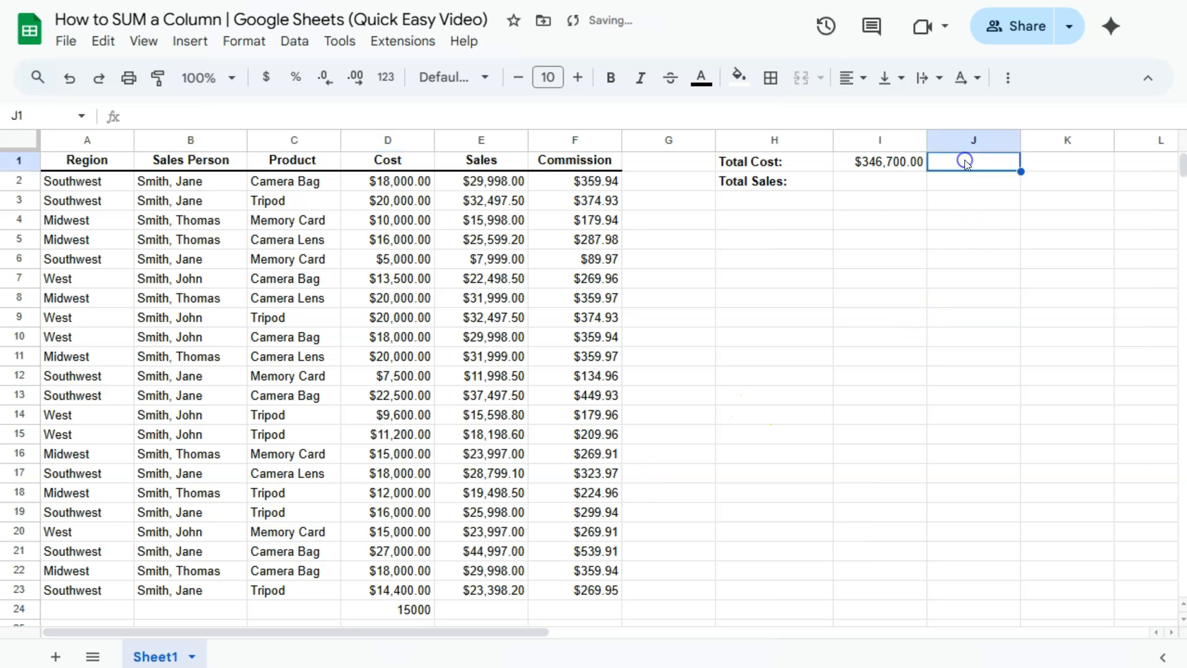
pyautogui.click(887, 167)
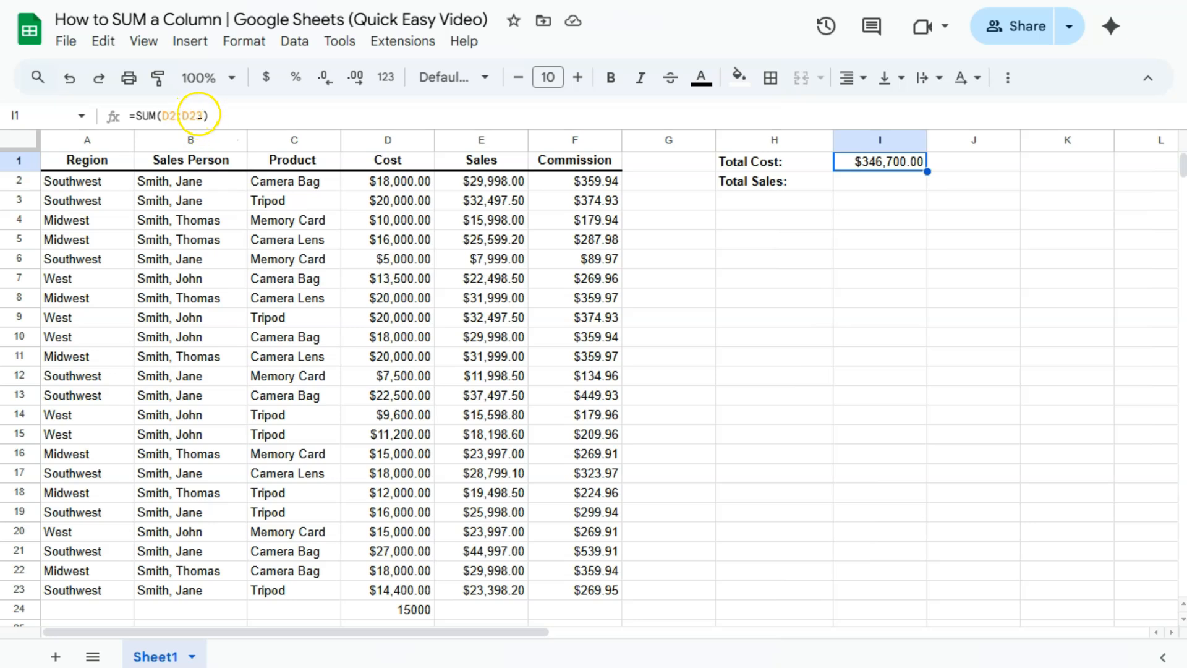
pyautogui.click(389, 611)
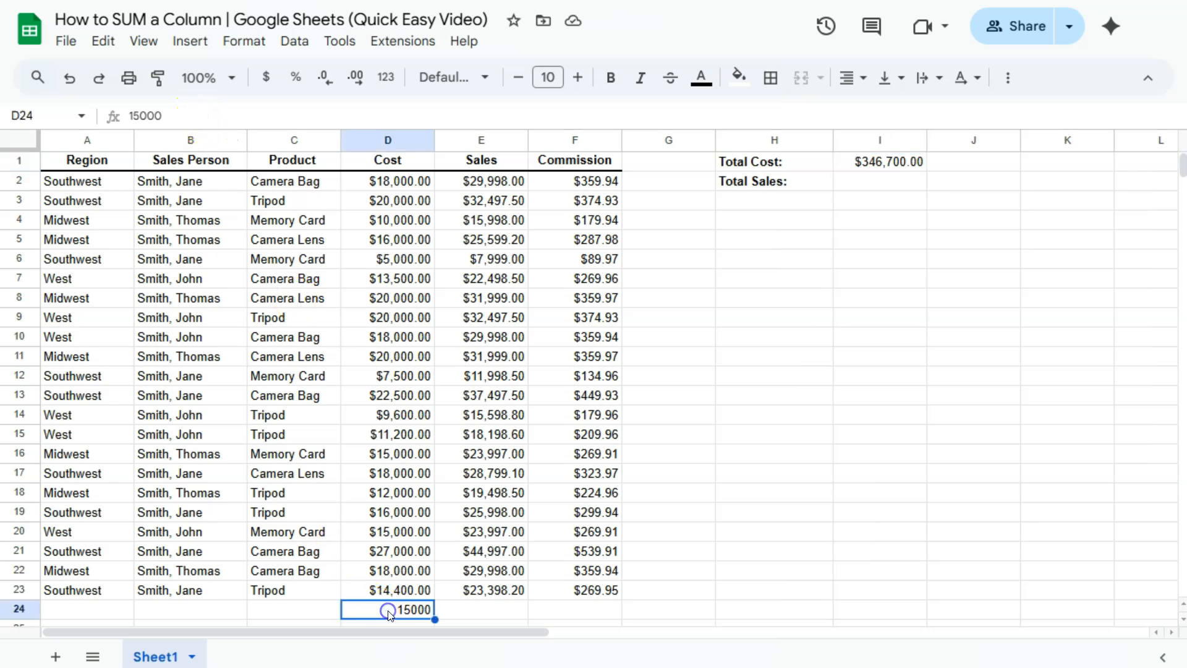
pyautogui.press('Delete')
# Sum the entire Sales column in I2 with =SUM(E:E) and format the result as currency
pyautogui.click(877, 182)
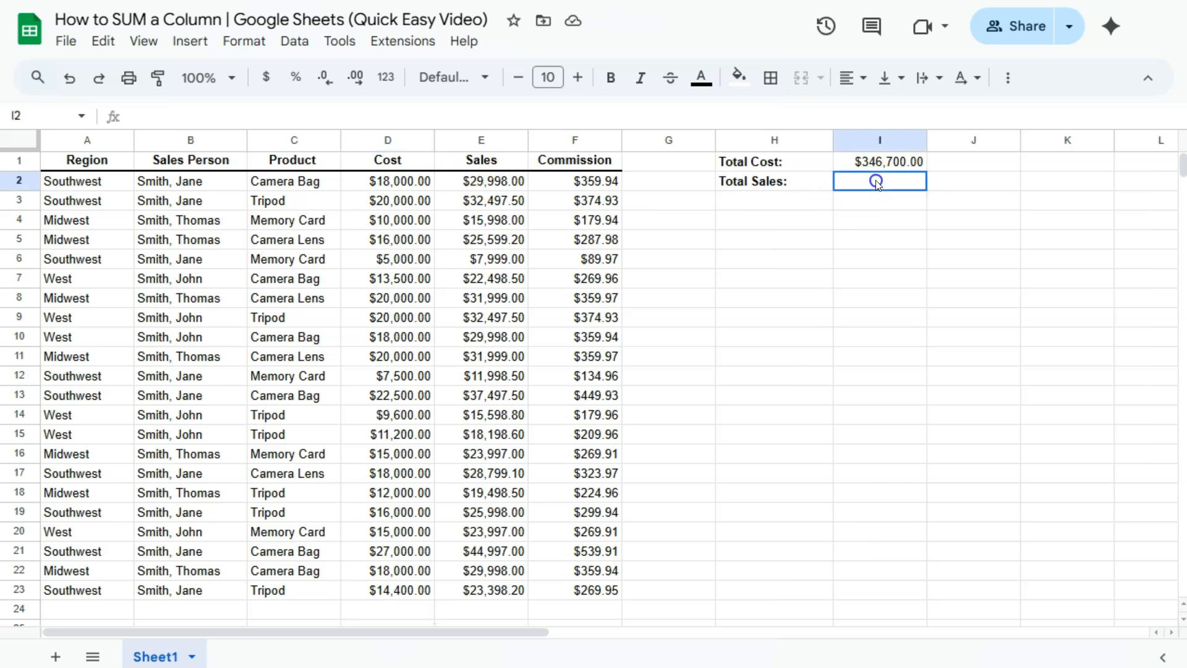
pyautogui.write('=SUM')
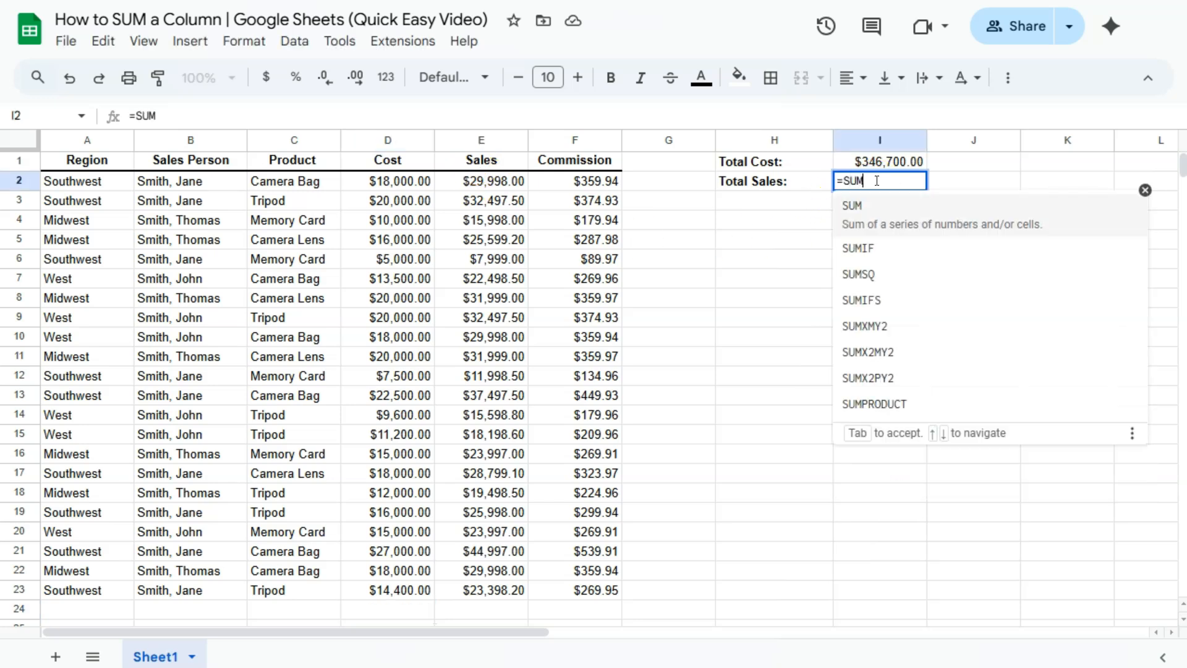
pyautogui.click(877, 201)
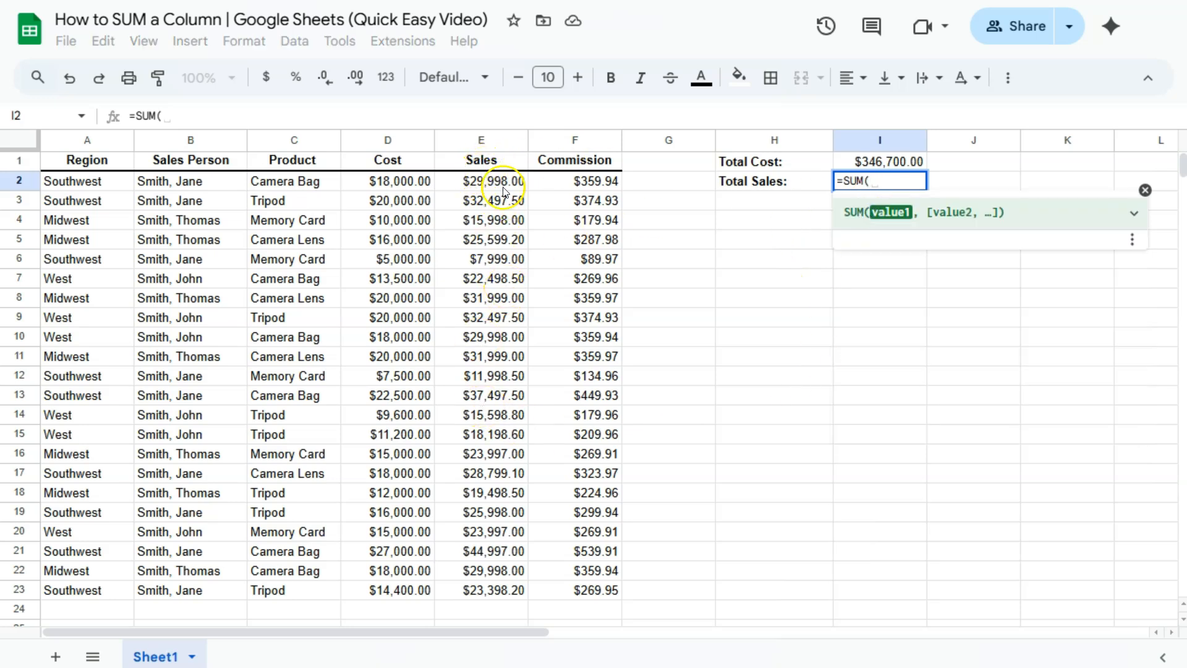
pyautogui.click(487, 140)
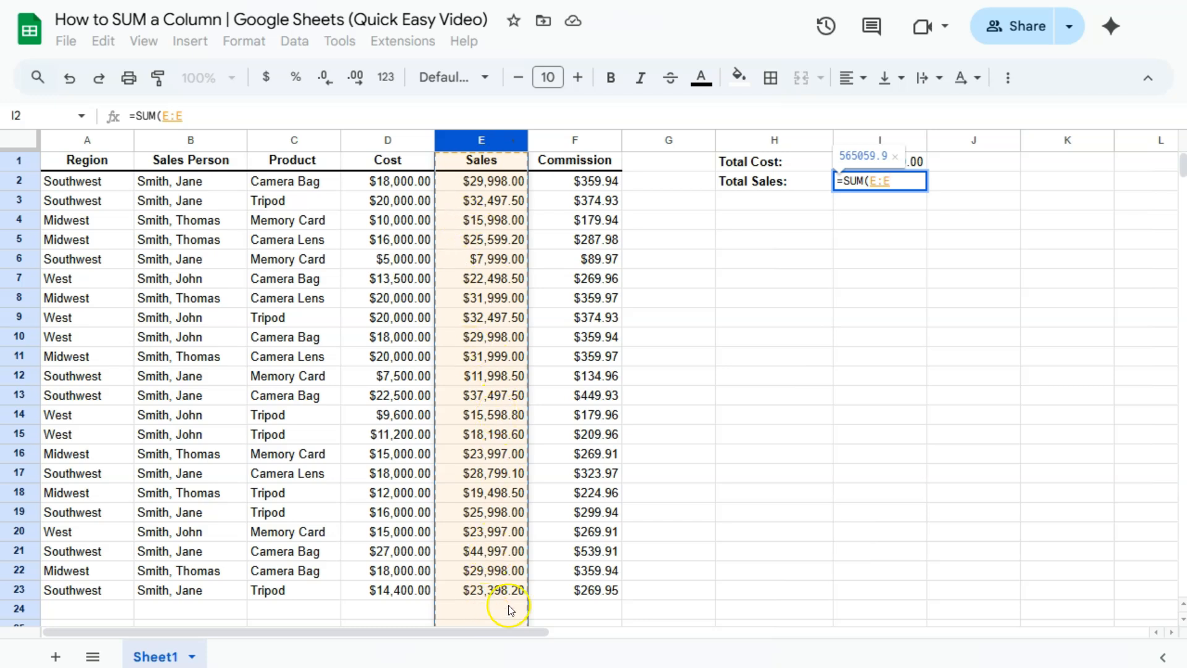
pyautogui.click(909, 183)
pyautogui.write(')')
pyautogui.press('Return')
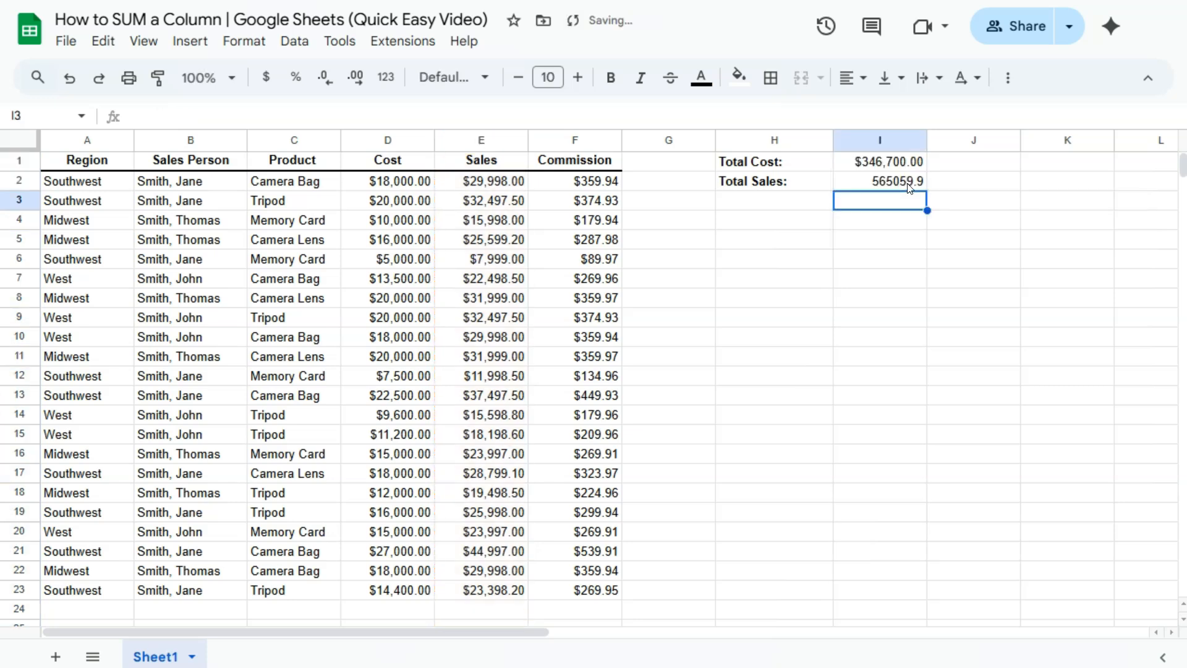
pyautogui.click(909, 186)
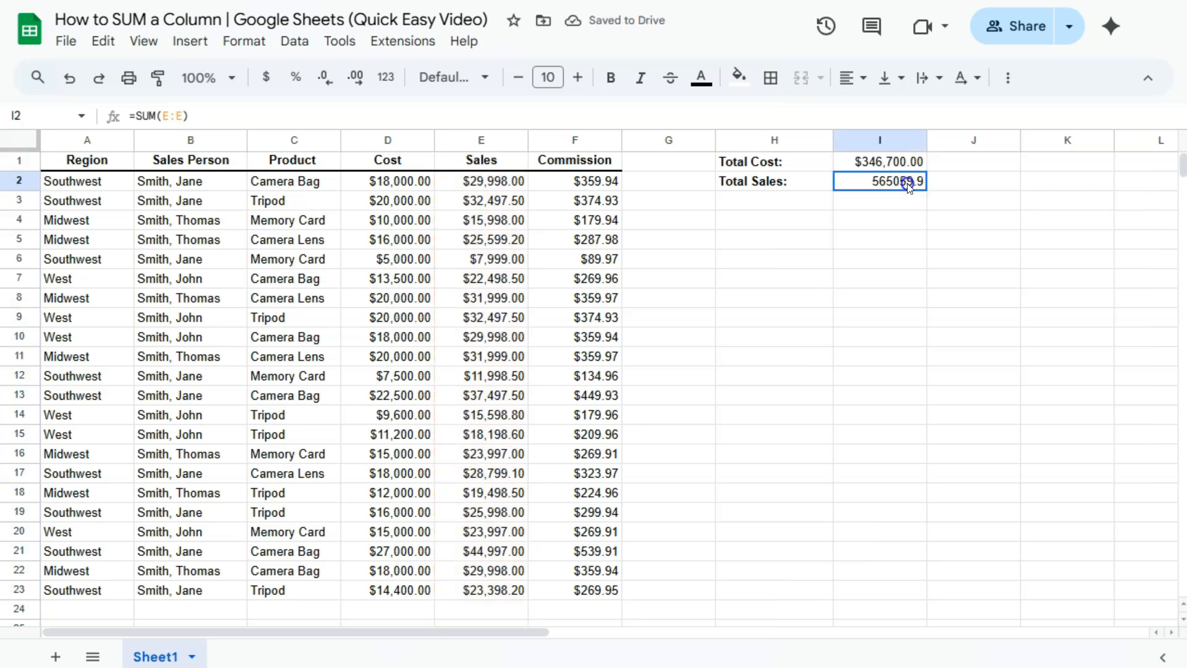
pyautogui.click(261, 81)
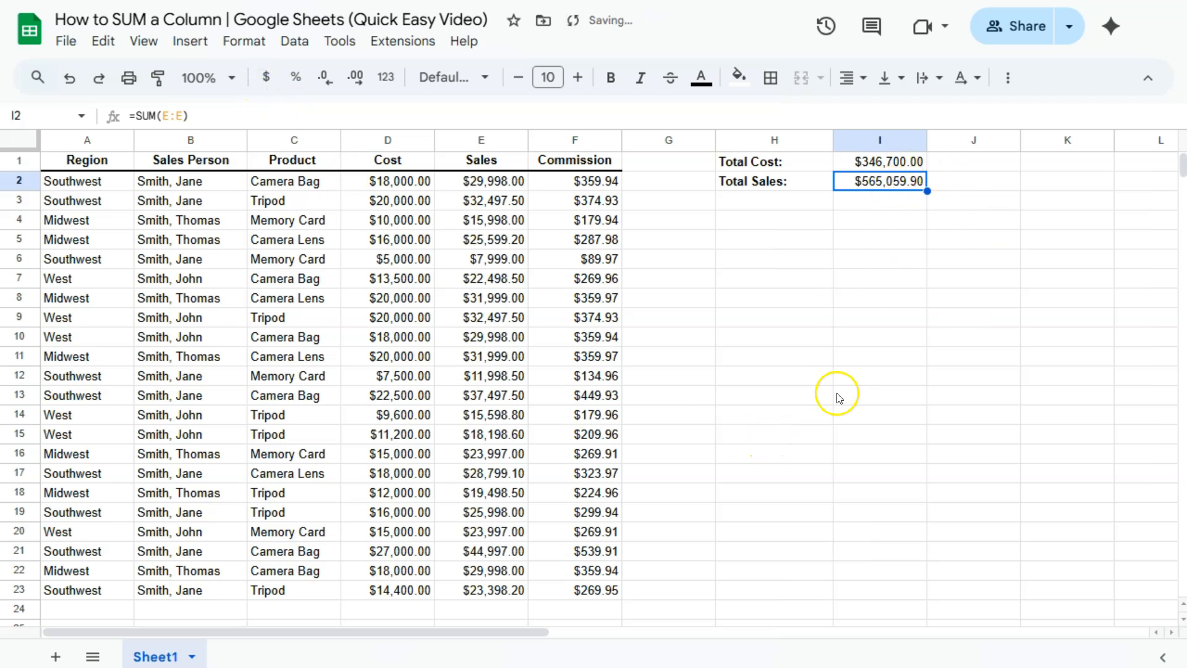
# Add a sales value of 20000 in E24 below the Sales data and check the Total Sales amount
pyautogui.click(482, 611)
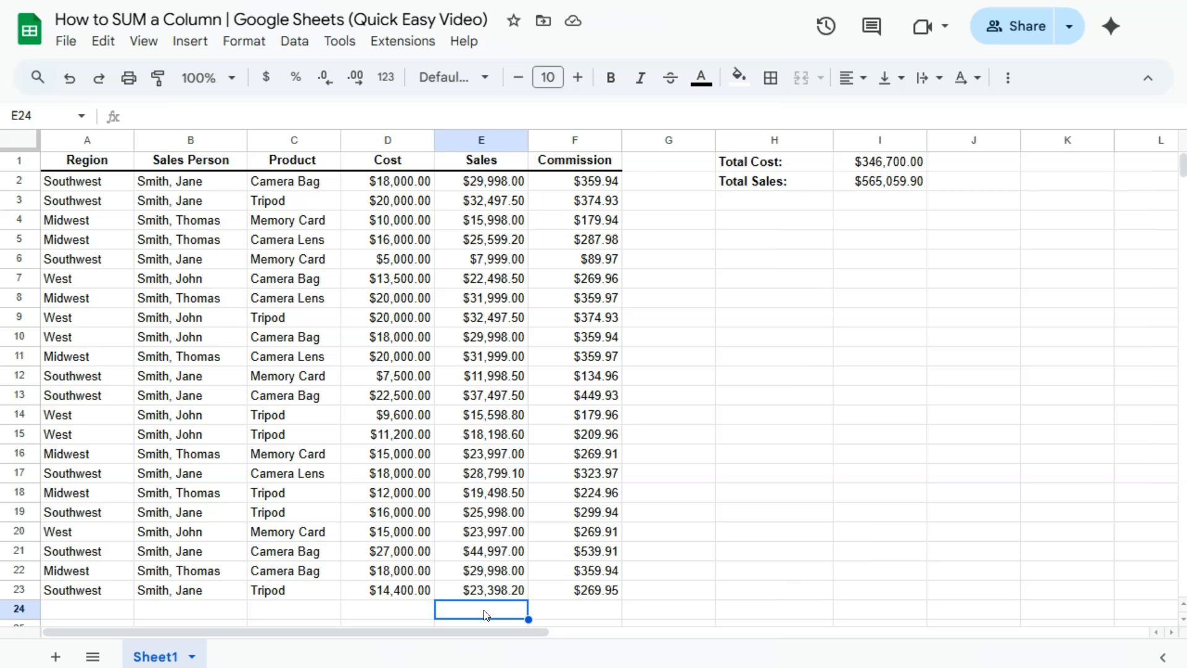
pyautogui.write('2000')
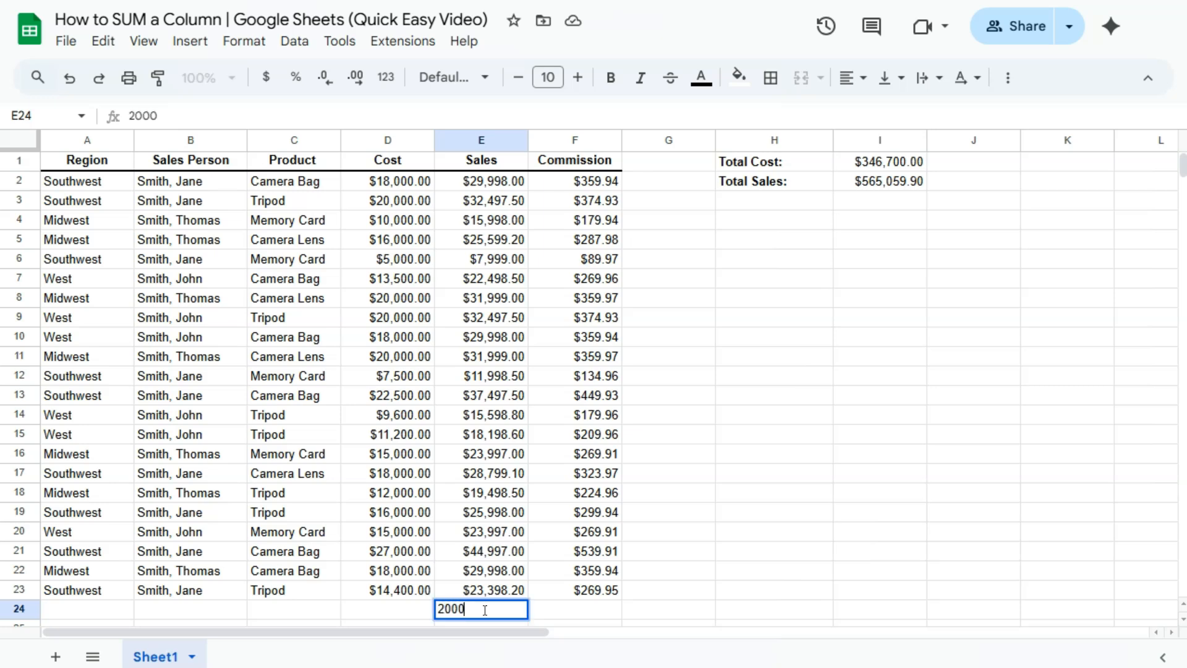
pyautogui.press('Return')
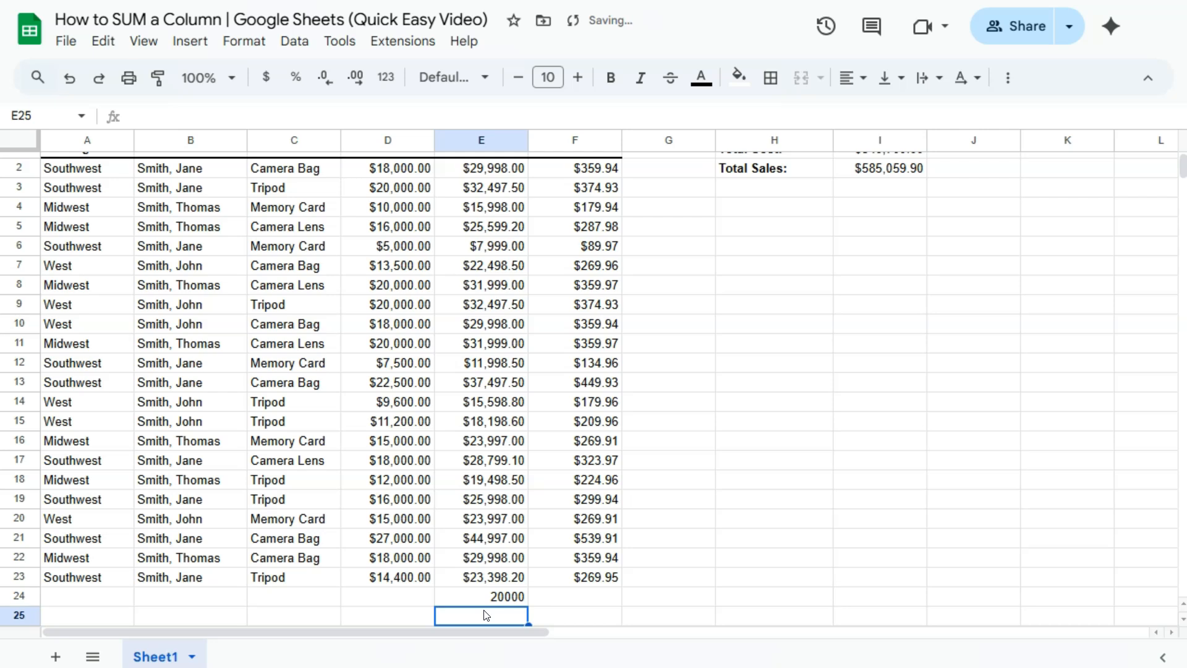
pyautogui.scroll(1, 486, 615)
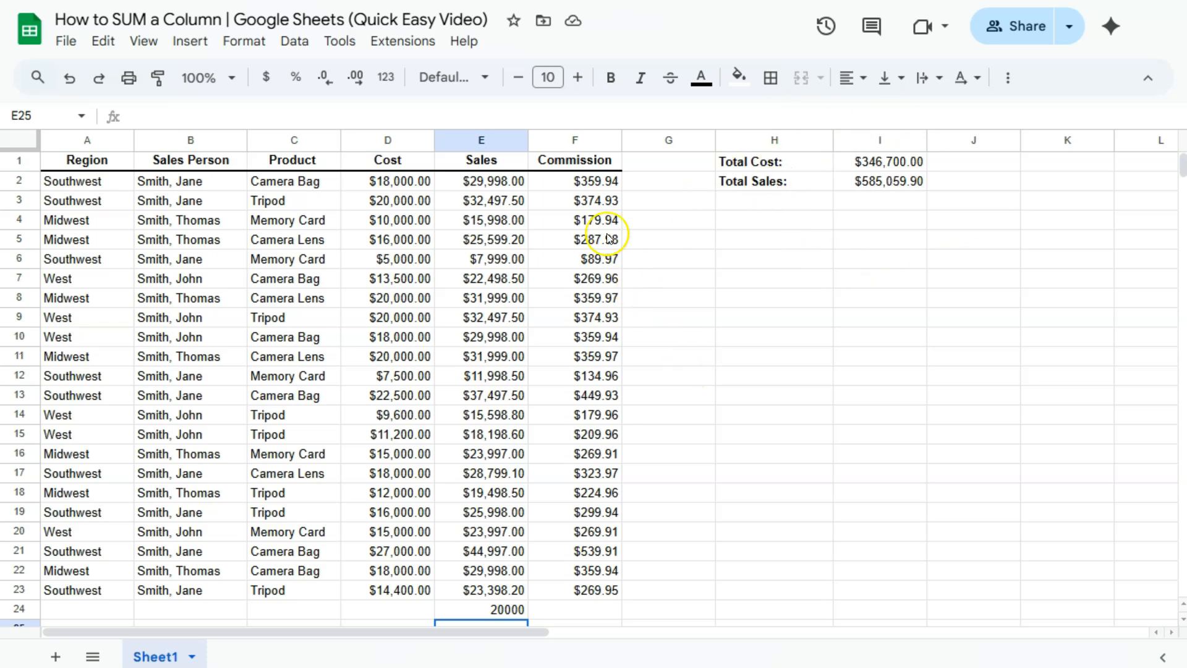
# View the quick summary statistics for the Commission values in F2:F23, keeping Sum as the displayed statistic
pyautogui.click(590, 183)
pyautogui.moveTo(590, 182); pyautogui.dragTo(592, 585)
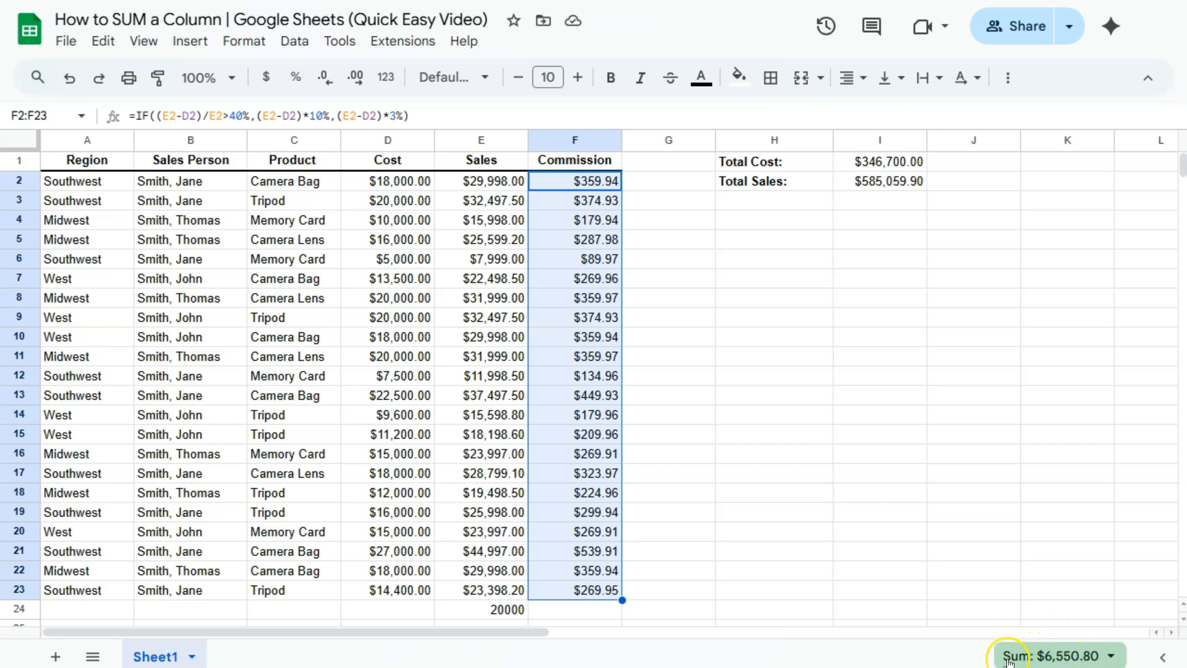
pyautogui.click(1112, 656)
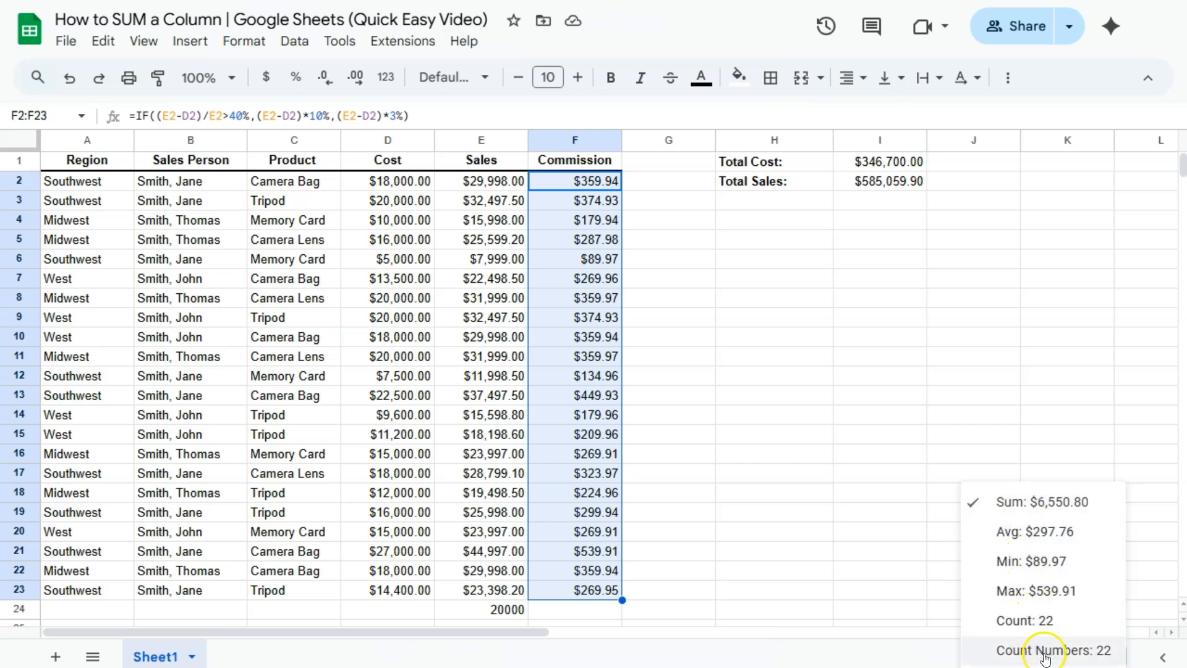
pyautogui.click(1026, 514)
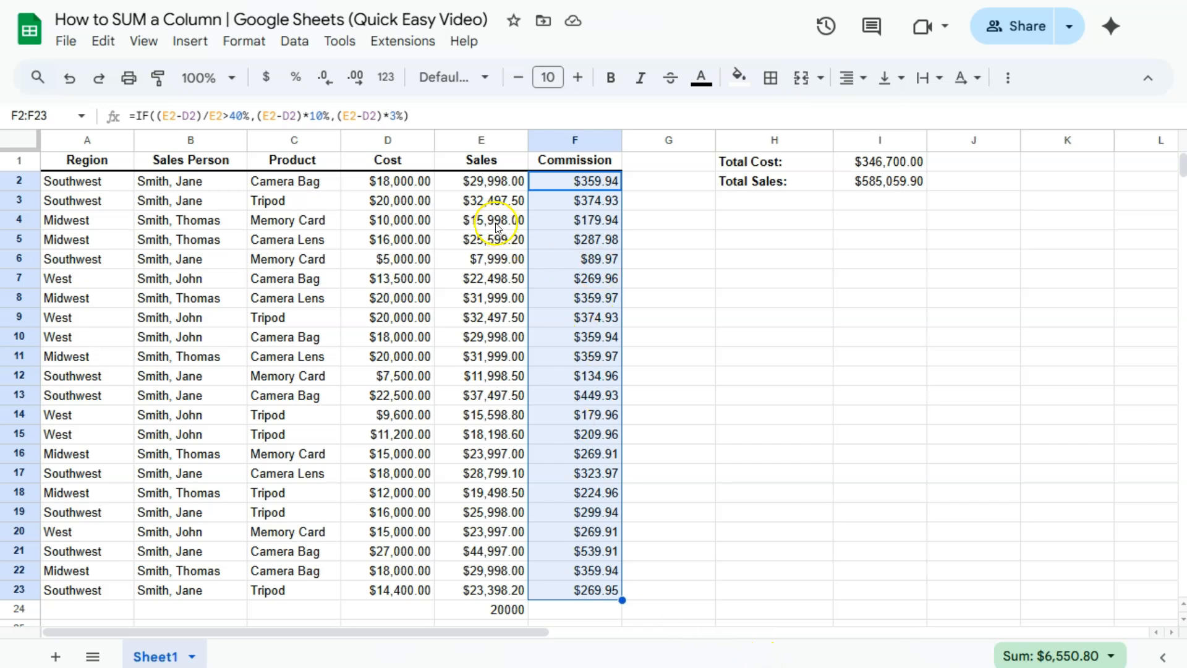
# Check the quick sums of the Sales values in E2:E24 and the Cost values in D2:D23 against their formula totals
pyautogui.moveTo(488, 181); pyautogui.dragTo(490, 611)
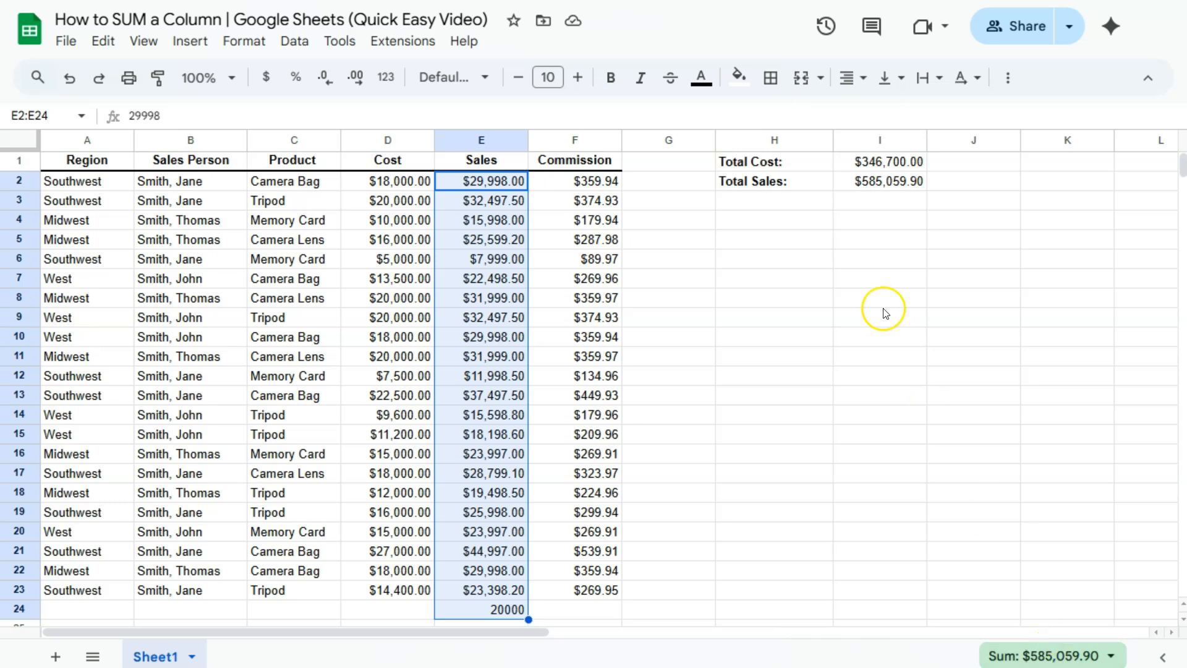
pyautogui.moveTo(399, 181); pyautogui.dragTo(397, 602)
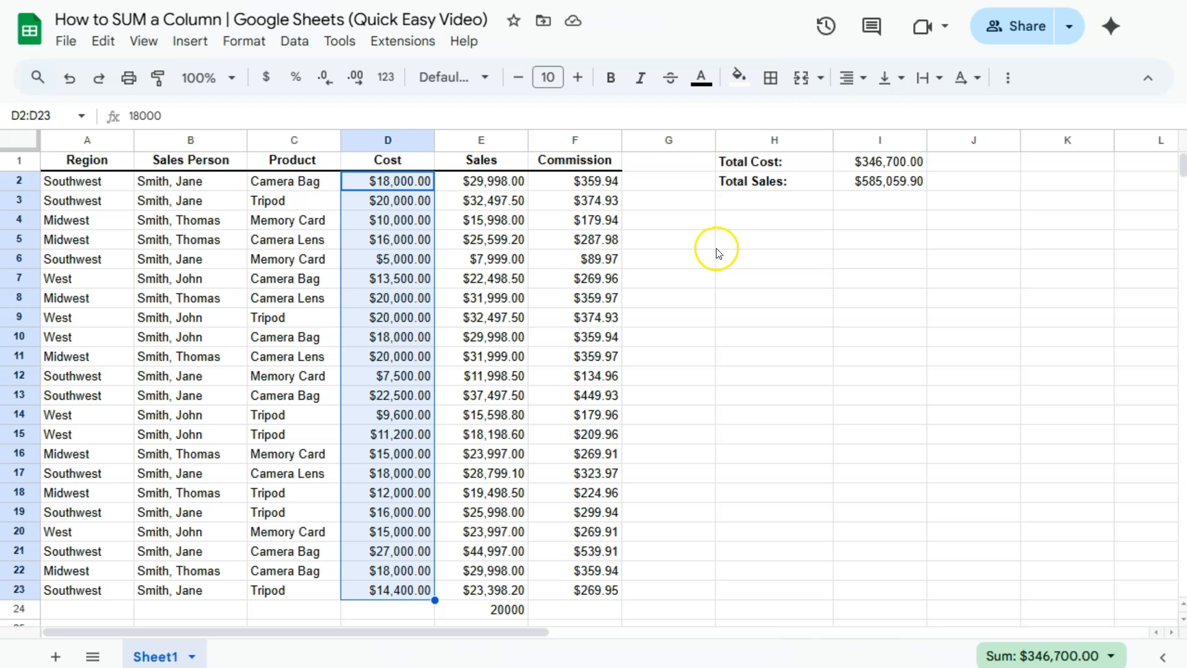
pyautogui.click(951, 183)
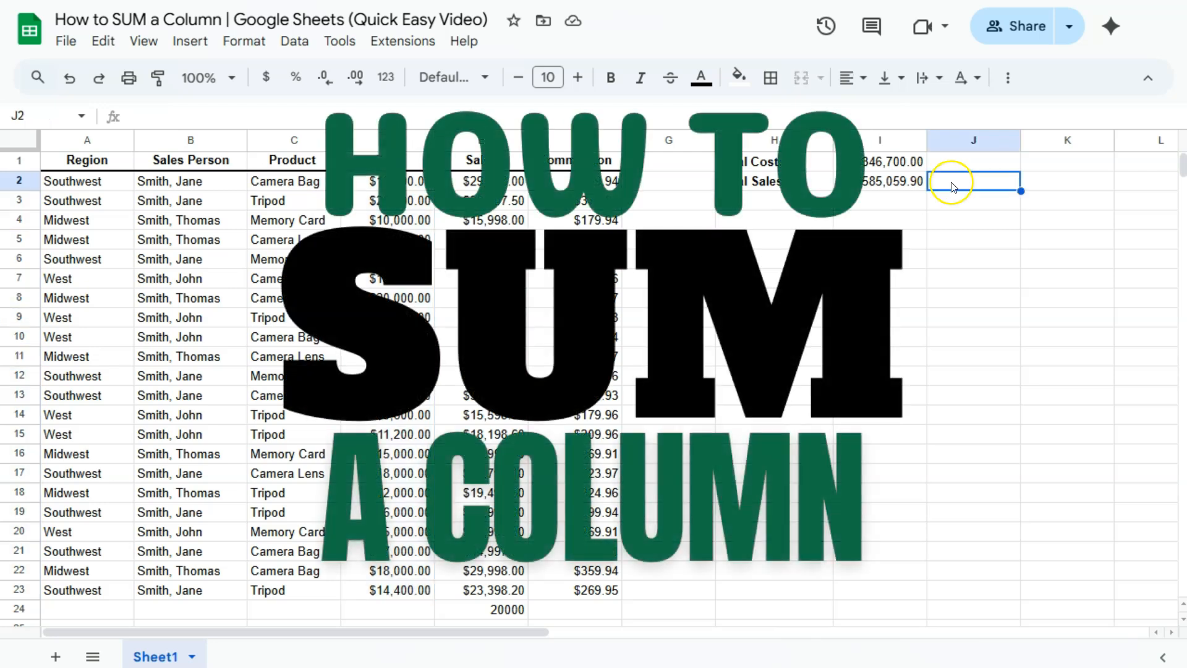